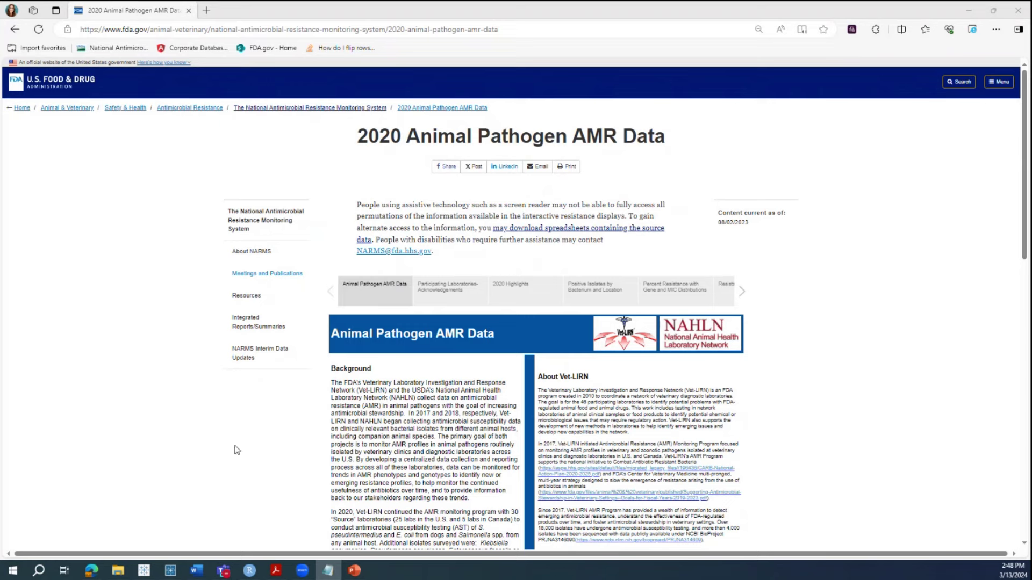
# Read the Background, About Vet-LIRN and About NAHLN sections of the Animal Pathogen AMR Data overview
pyautogui.scroll(-1, 256, 443)
pyautogui.scroll(-3, 256, 442)
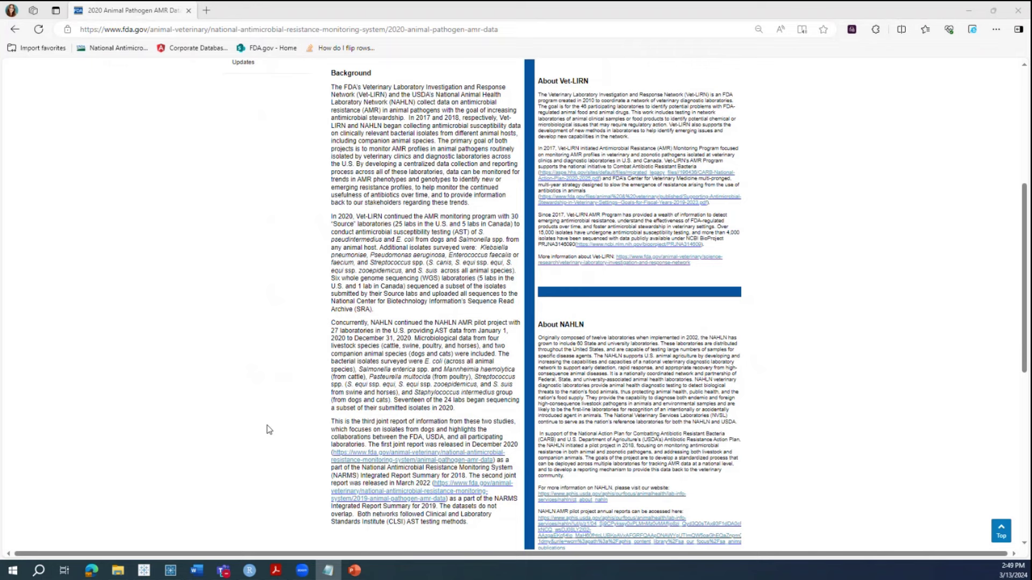
pyautogui.scroll(2, 269, 430)
pyautogui.scroll(2, 268, 430)
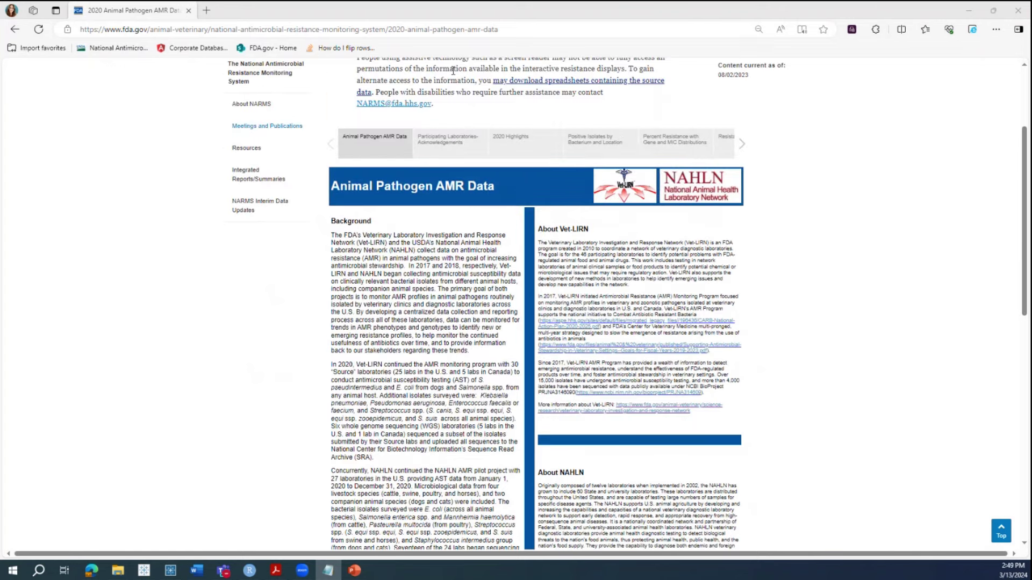
# Open the Participating Laboratories acknowledgements view and examine the map of laboratories by program
pyautogui.click(445, 147)
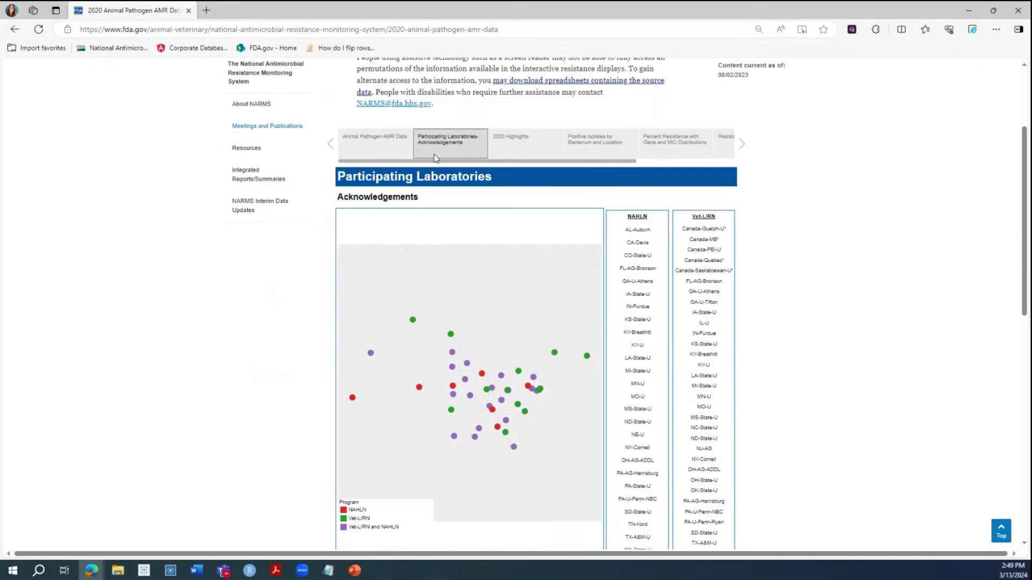
pyautogui.scroll(-2, 233, 312)
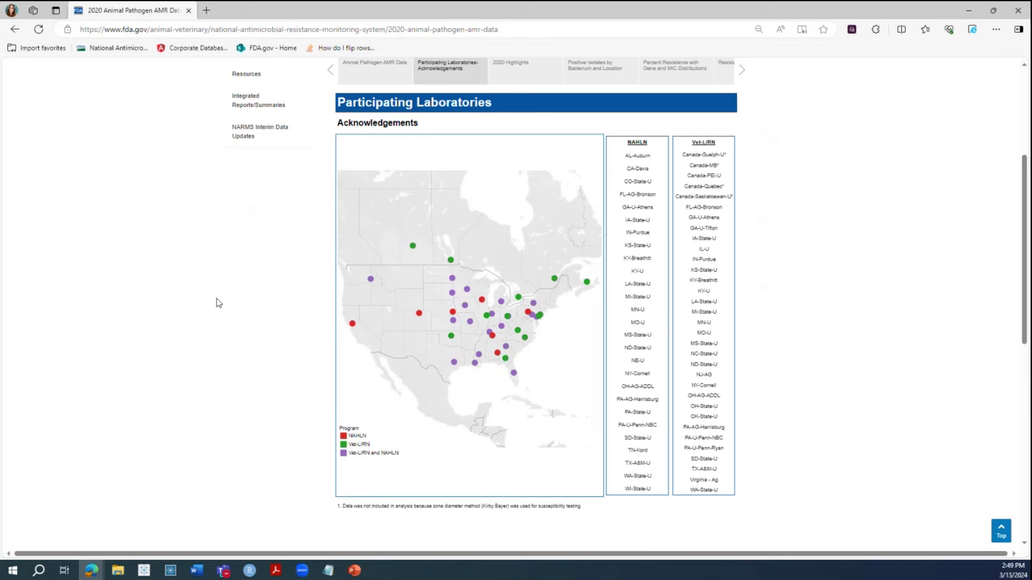
pyautogui.moveTo(412, 247)
pyautogui.moveTo(355, 325)
pyautogui.moveTo(372, 283)
pyautogui.scroll(1, 450, 224)
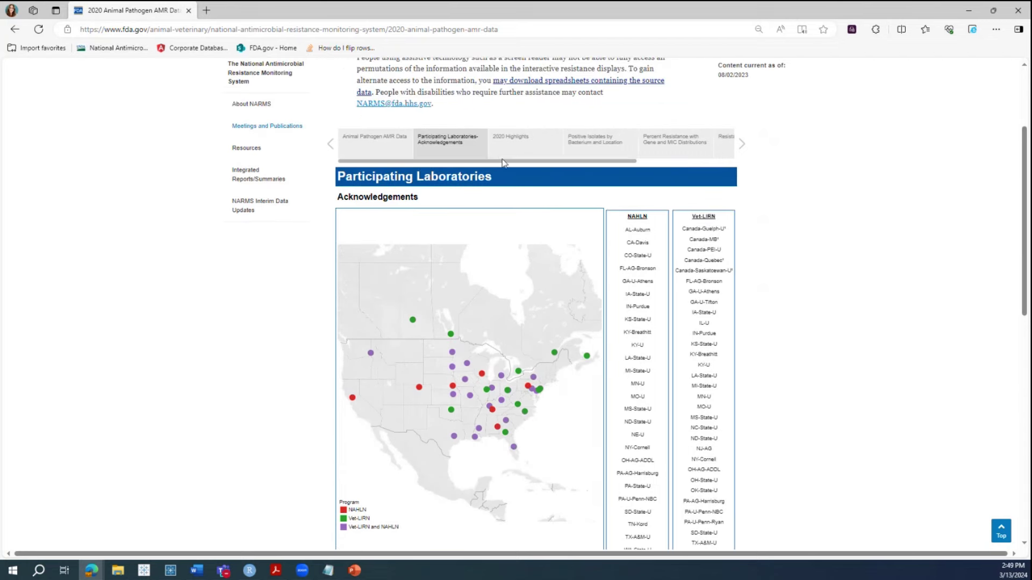
# View the 2020 Highlights, and open Positive Isolates by Bacterium and Location to inspect the 2020 E. coli isolate count
pyautogui.click(524, 140)
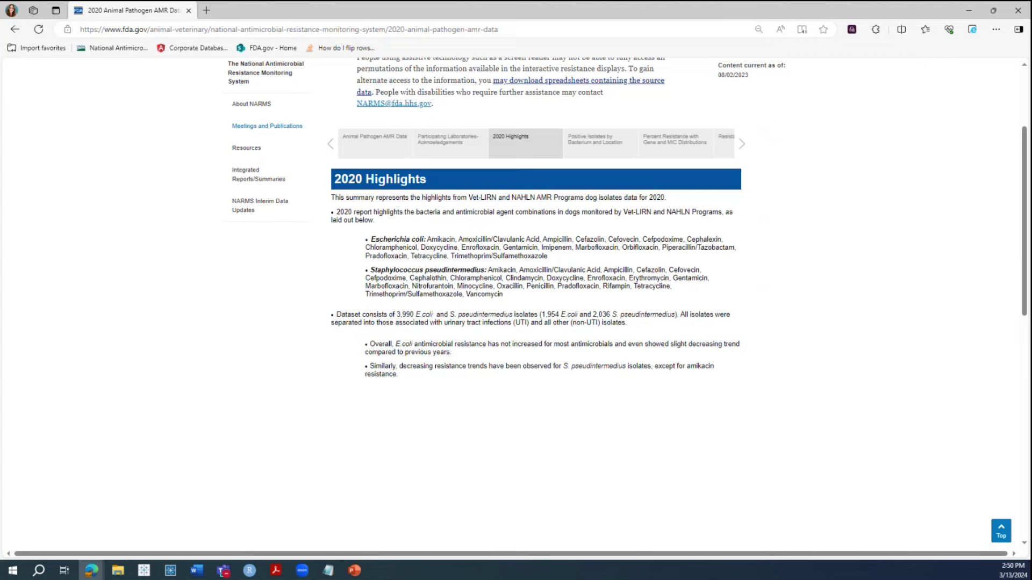
pyautogui.click(609, 146)
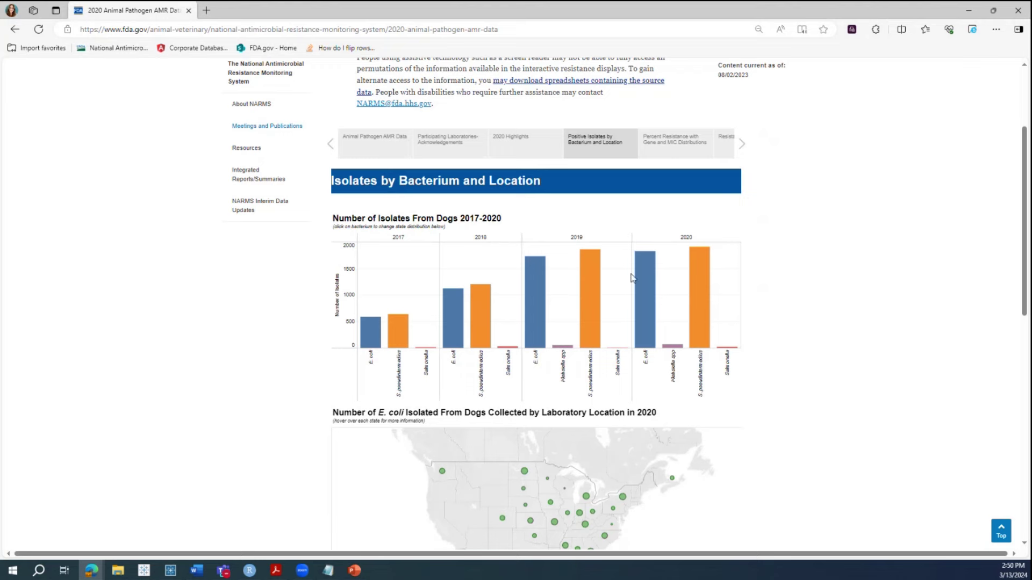
pyautogui.moveTo(642, 282)
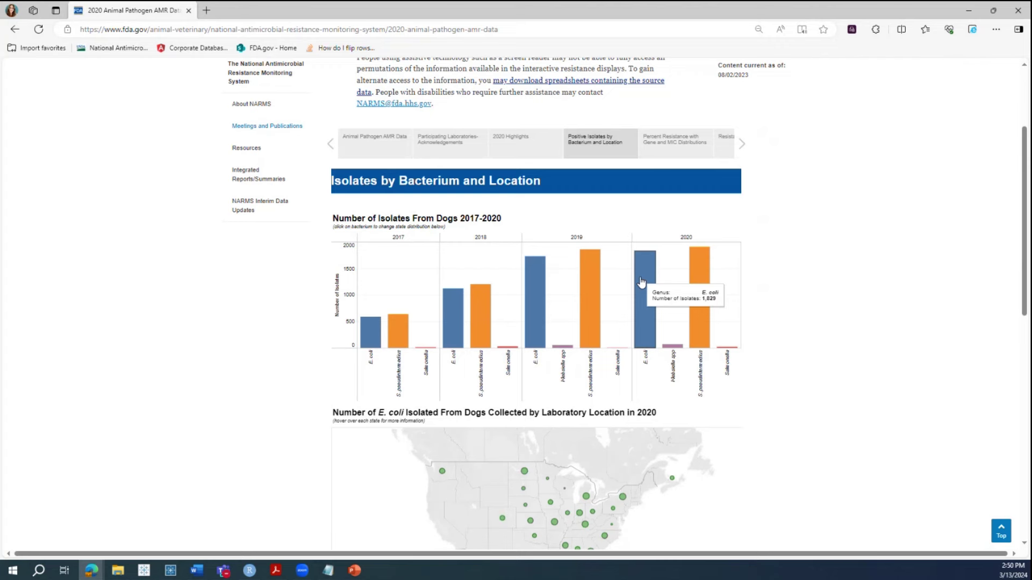
pyautogui.scroll(-3, 211, 427)
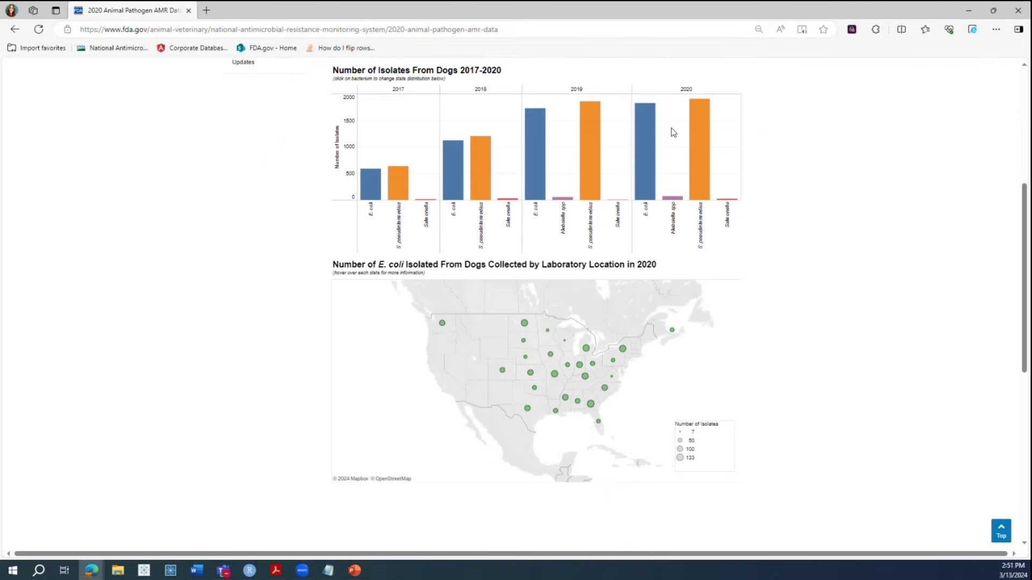
# Show the laboratory location map for 2020 S. pseudintermedius isolates, and switch it back to 2020 E. coli to inspect a location
pyautogui.click(700, 141)
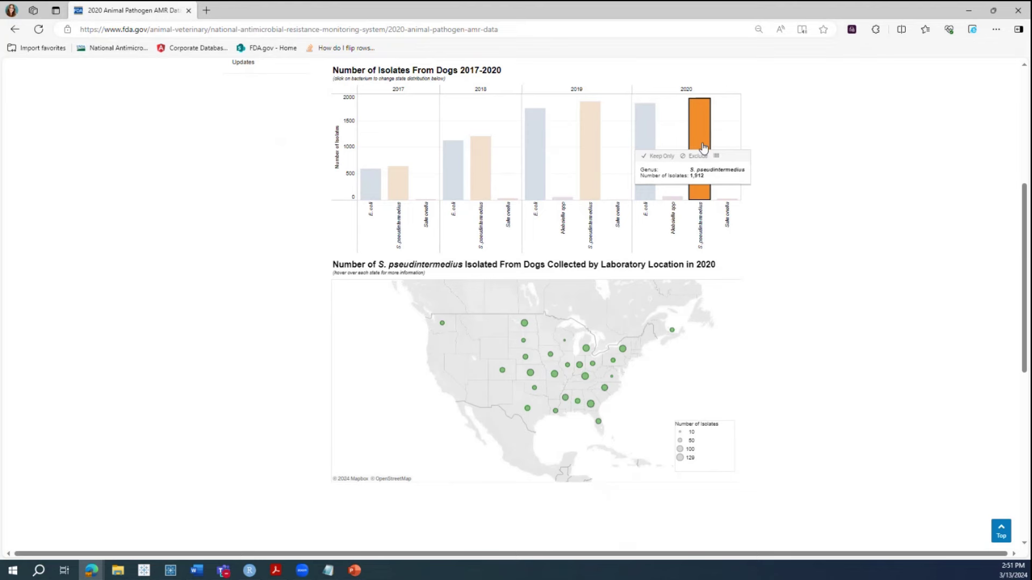
pyautogui.click(639, 141)
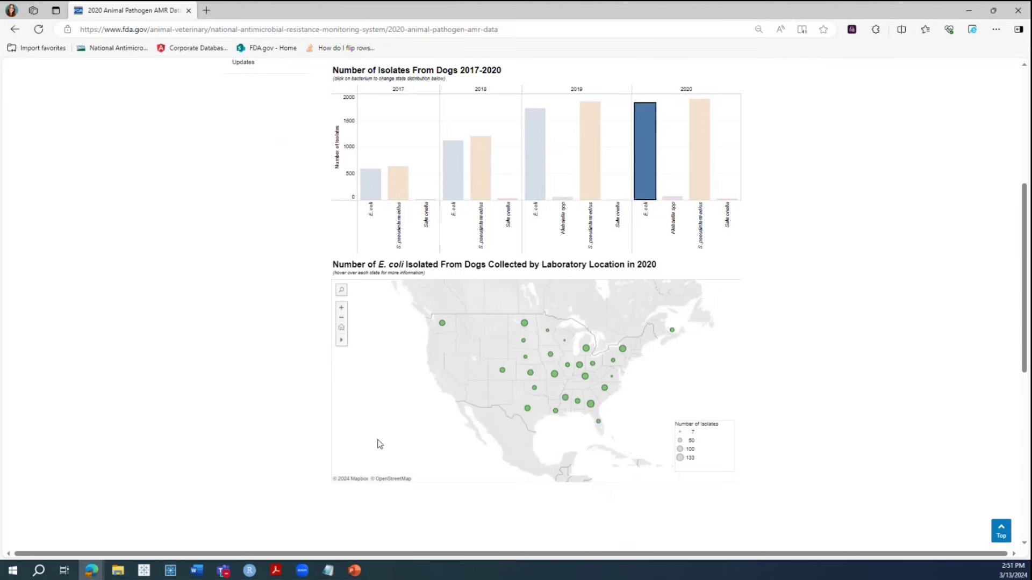
pyautogui.moveTo(524, 325)
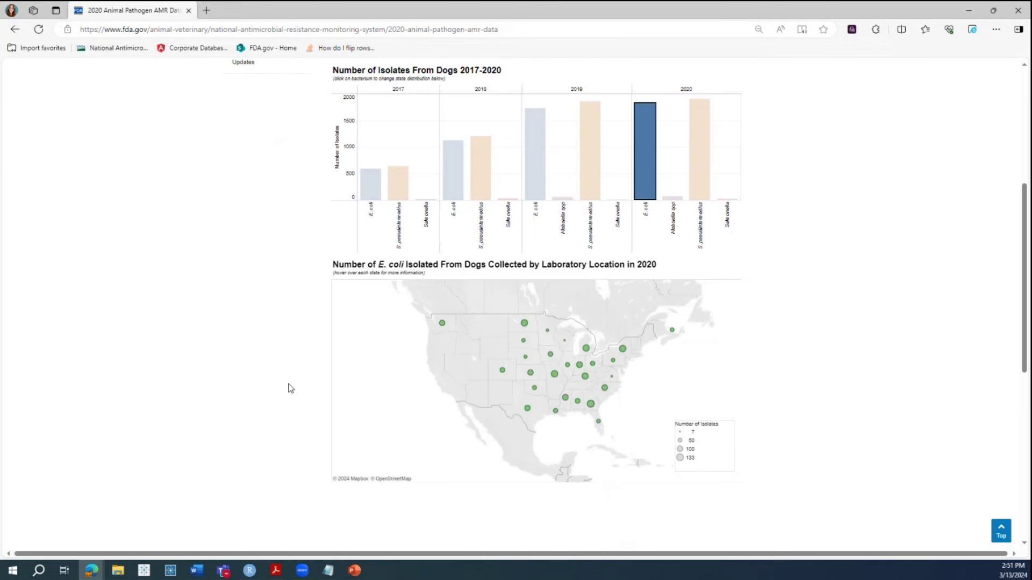
pyautogui.scroll(2, 295, 375)
pyautogui.scroll(2, 294, 376)
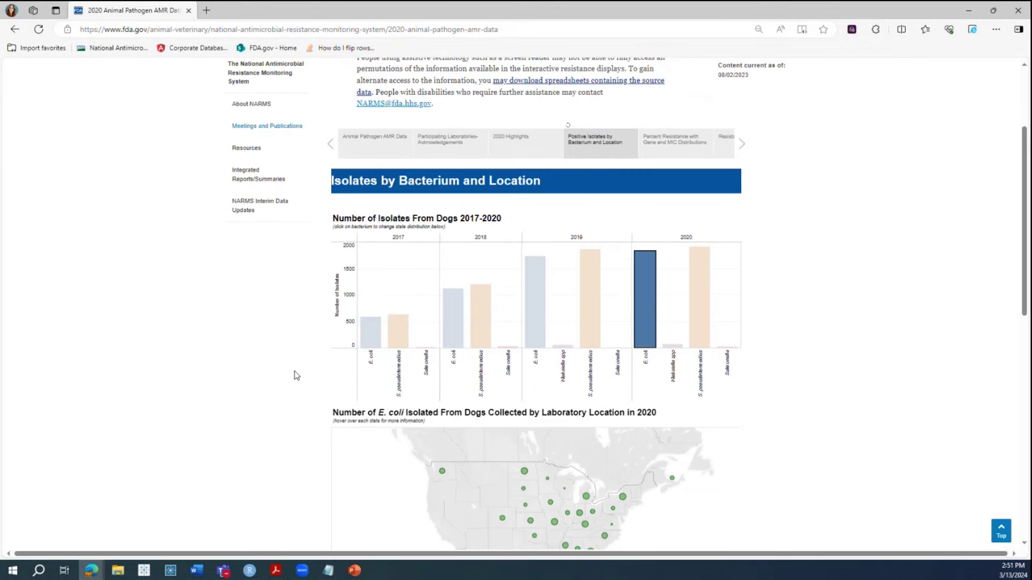
# Open Percent Resistance with Gene and MIC Distributions and filter it to the Vet-LIRN program and the E.coli- UTI bacterium
pyautogui.click(672, 155)
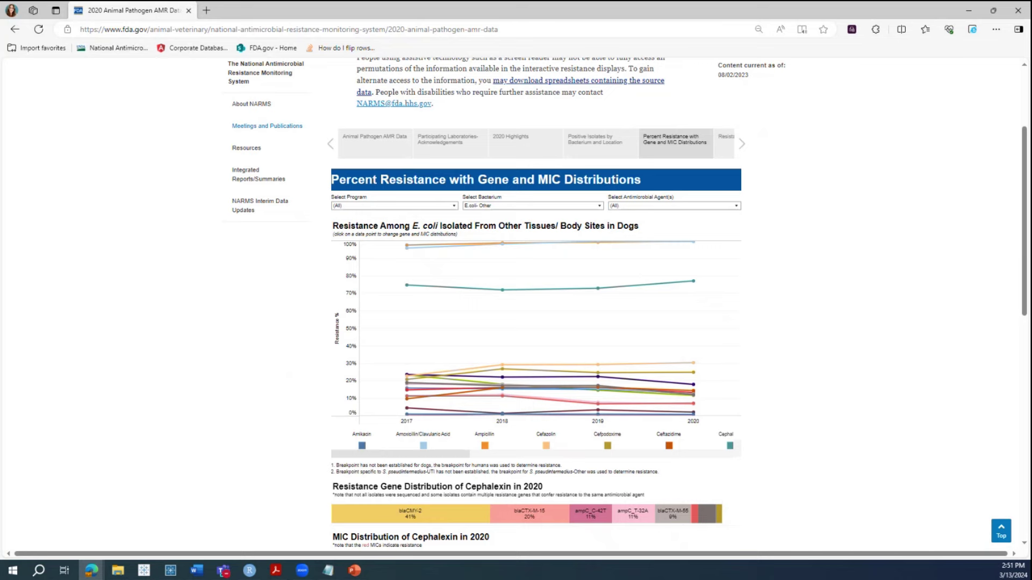
pyautogui.click(384, 207)
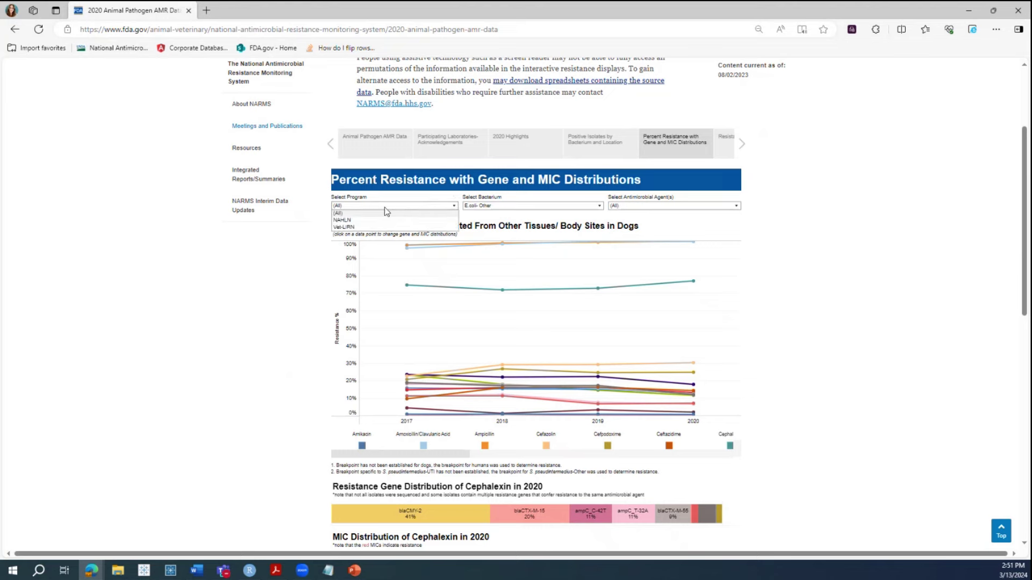
pyautogui.click(356, 227)
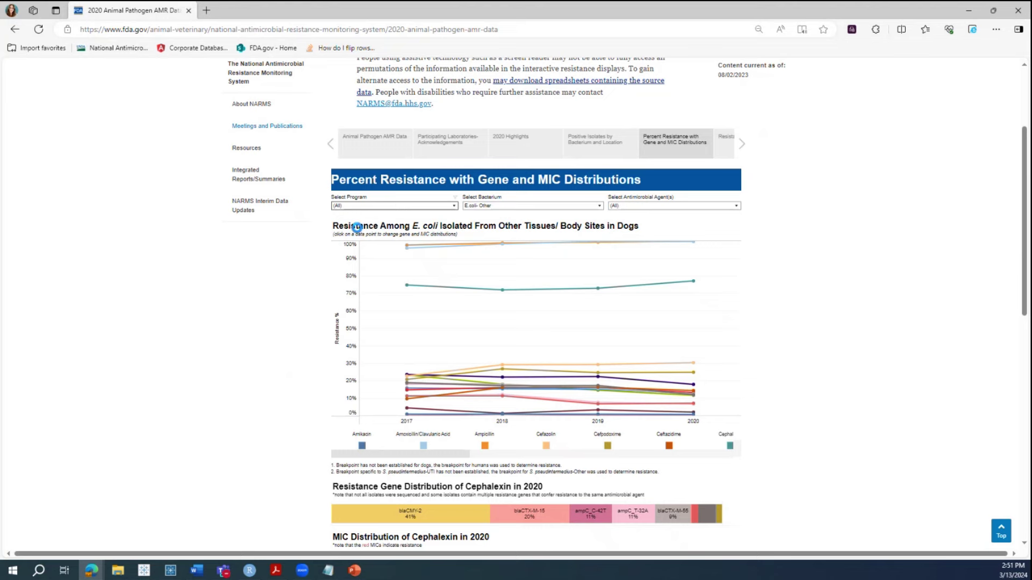
pyautogui.click(495, 207)
pyautogui.click(486, 224)
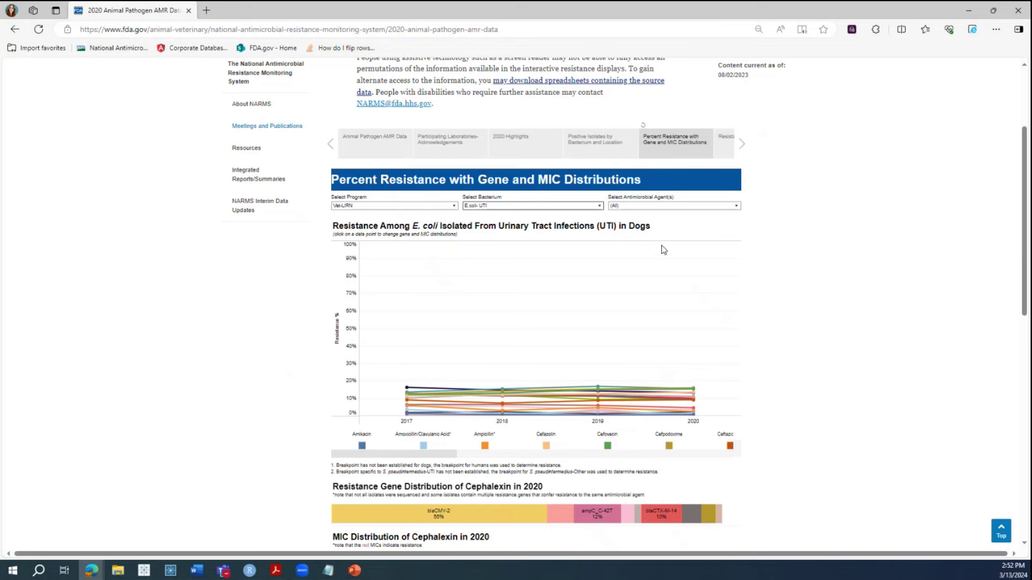
# Limit the antimicrobial agents in the resistance chart to Enrofloxacin only
pyautogui.click(678, 208)
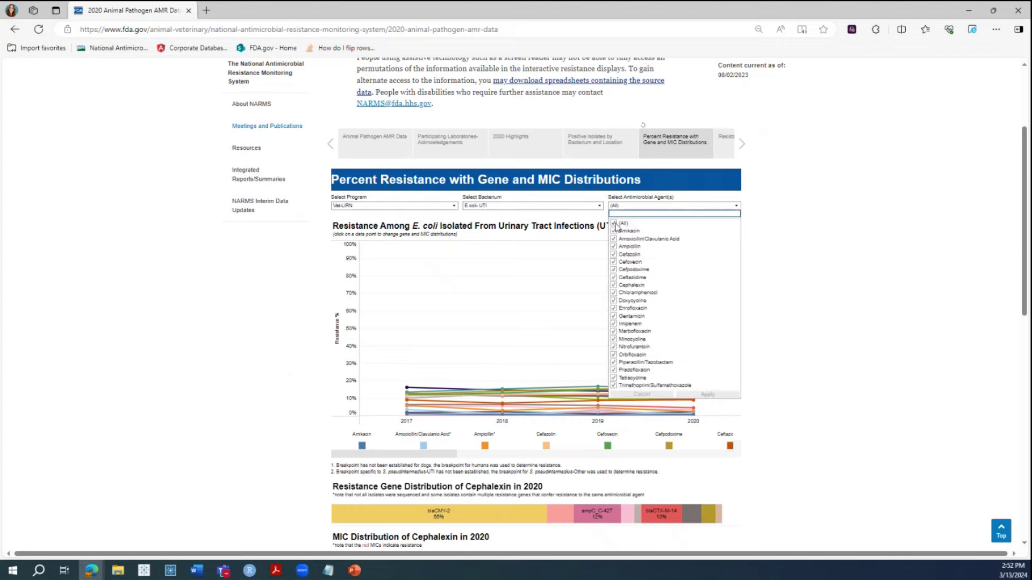
pyautogui.click(614, 224)
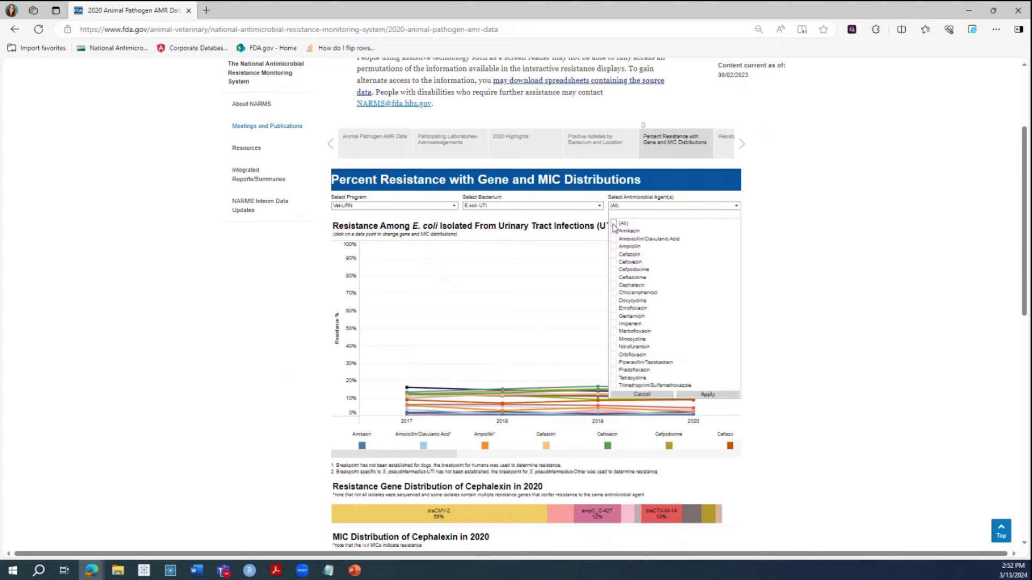
pyautogui.click(614, 309)
pyautogui.click(707, 395)
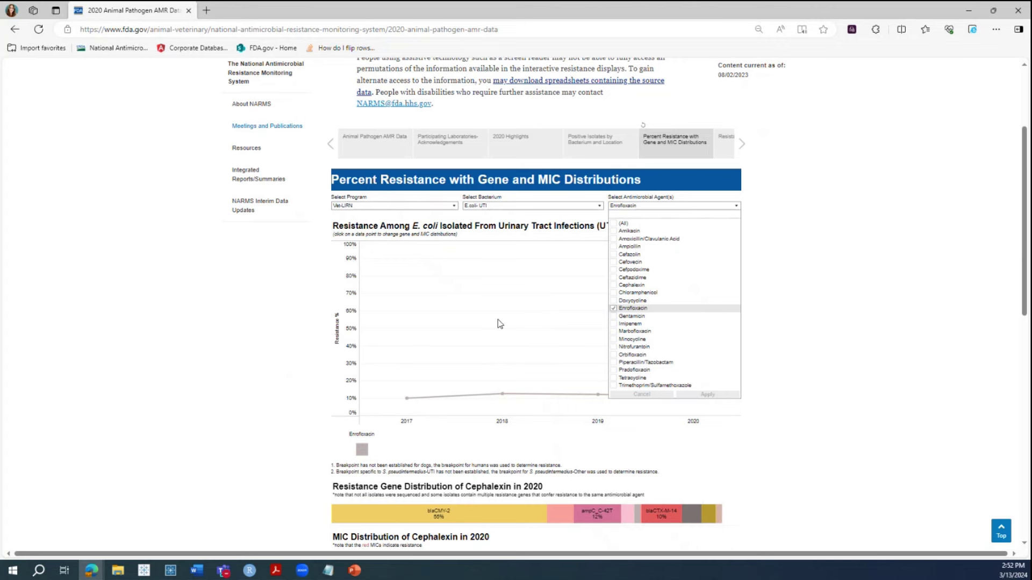
# Select the 2020 Enrofloxacin data point to display its resistance gene and MIC distributions, and examine the resistant MIC bars
pyautogui.scroll(-1, 500, 323)
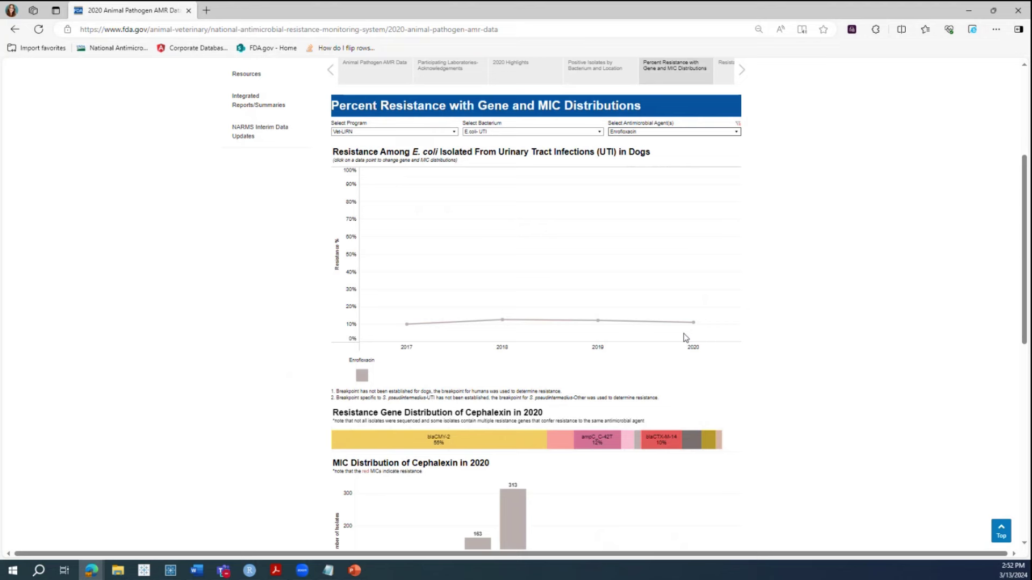
pyautogui.scroll(-1, 301, 401)
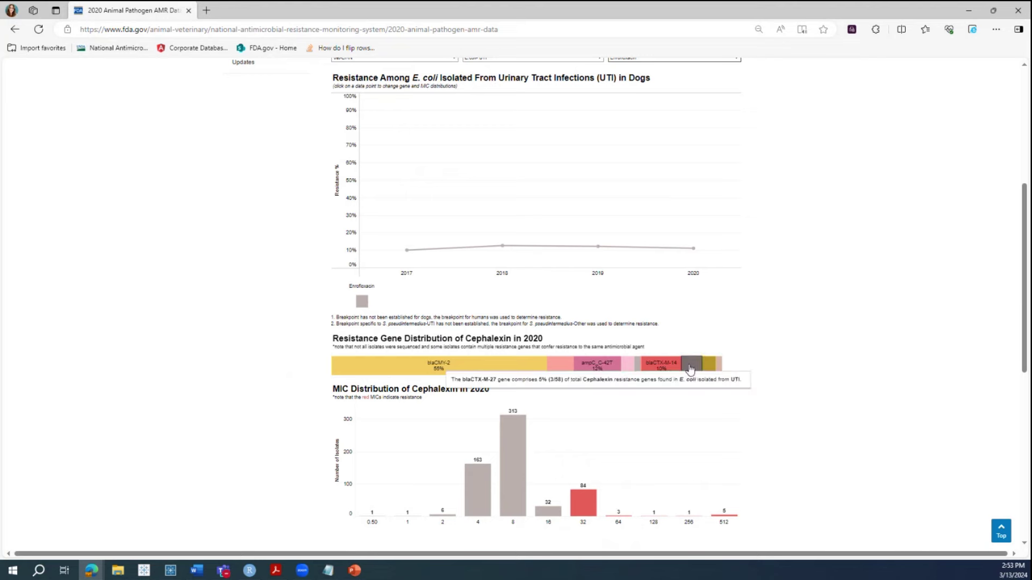
pyautogui.click(693, 249)
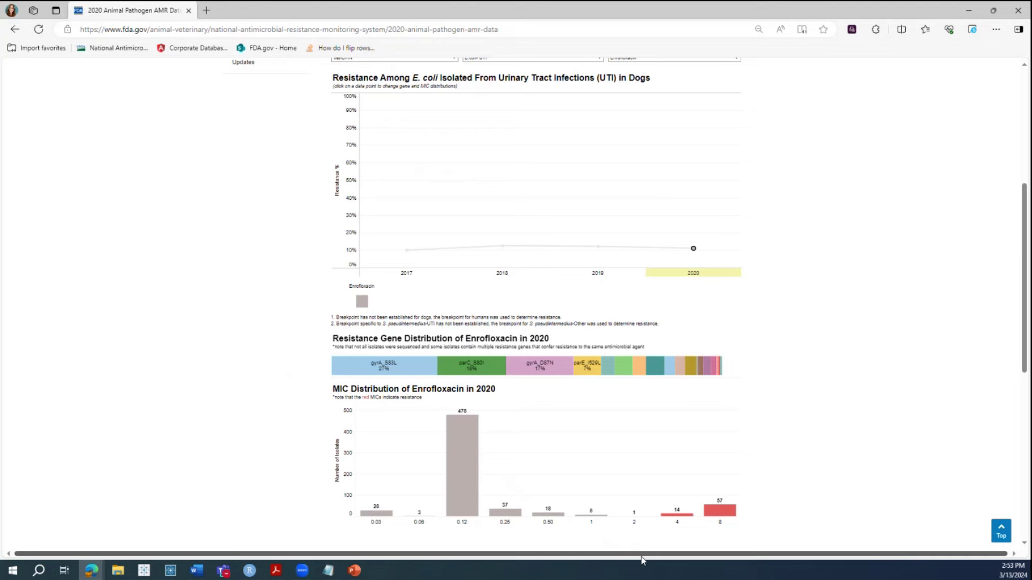
pyautogui.moveTo(717, 519)
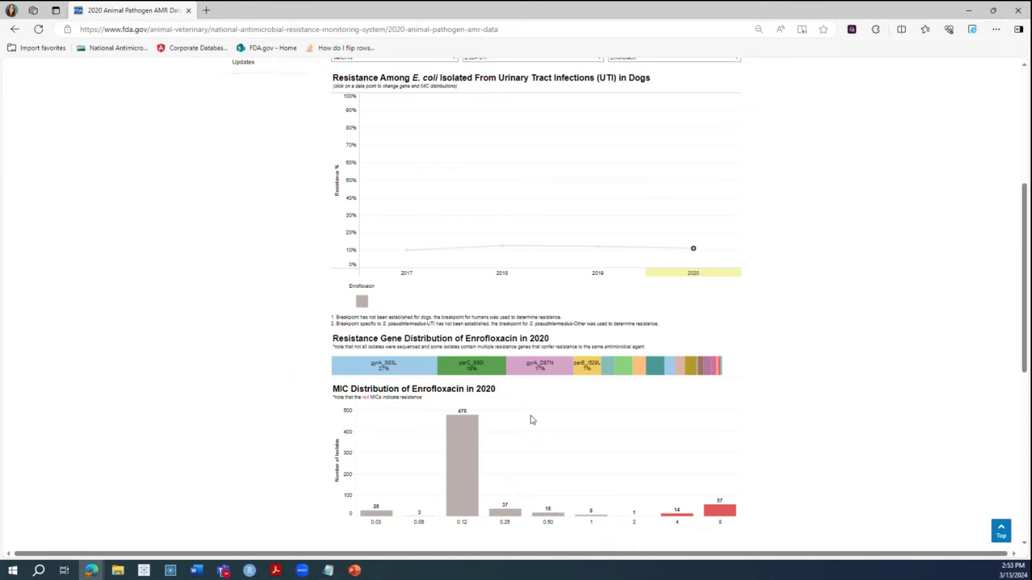
# Open the Resistance by State view with its full map in sight
pyautogui.scroll(1, 263, 393)
pyautogui.scroll(1, 471, 264)
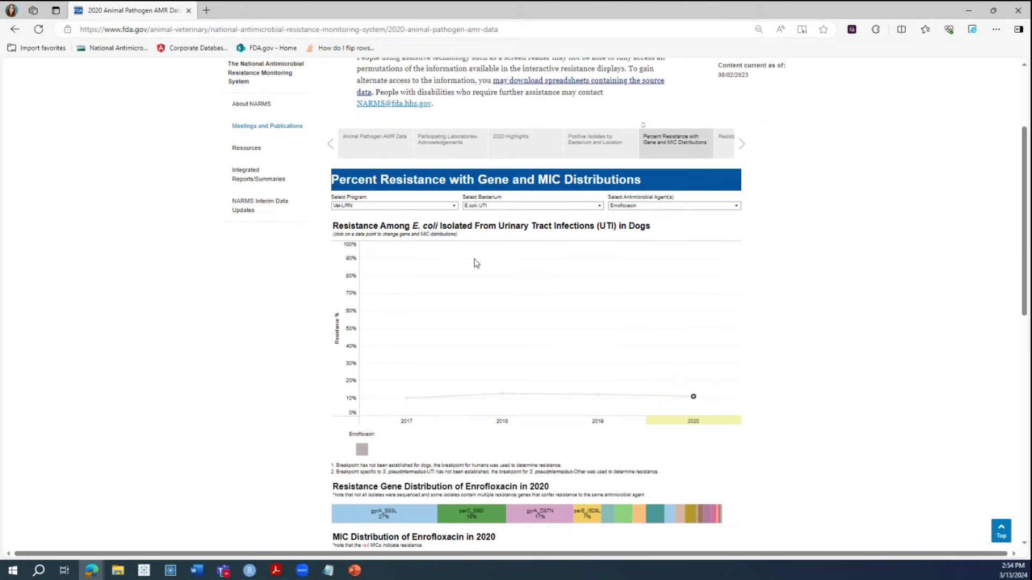
pyautogui.moveTo(474, 162); pyautogui.dragTo(572, 161)
pyautogui.click(616, 145)
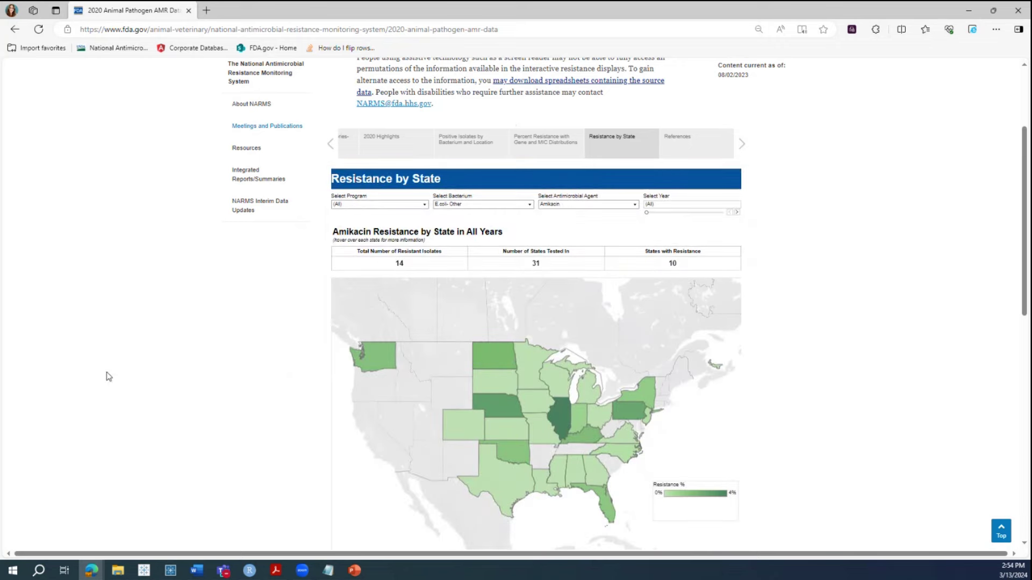
pyautogui.scroll(-1, 177, 395)
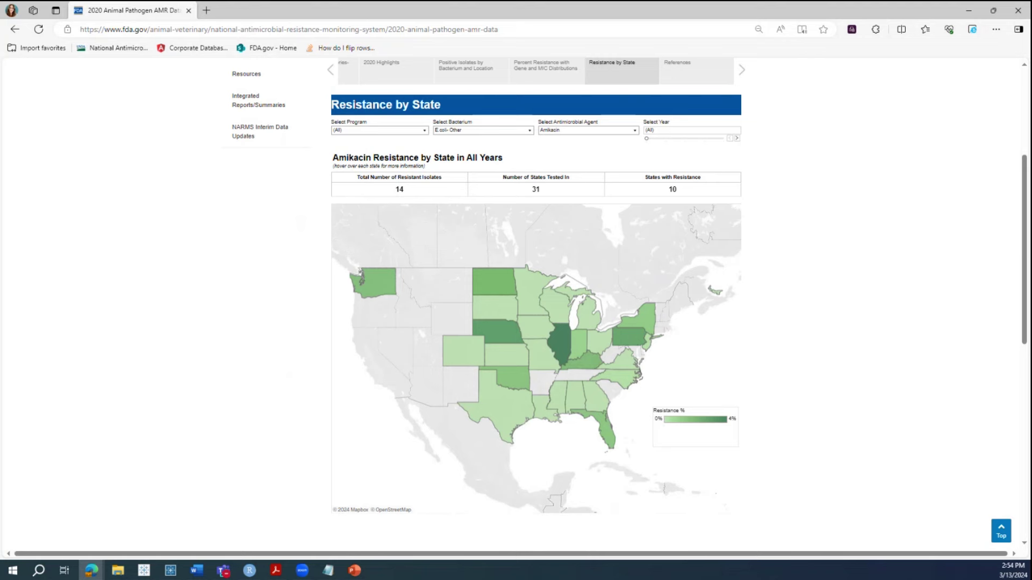
# Filter the state resistance map to the NAHLN program, the E.coli- UTI bacterium and the Gentamicin antimicrobial agent
pyautogui.click(353, 132)
pyautogui.click(355, 145)
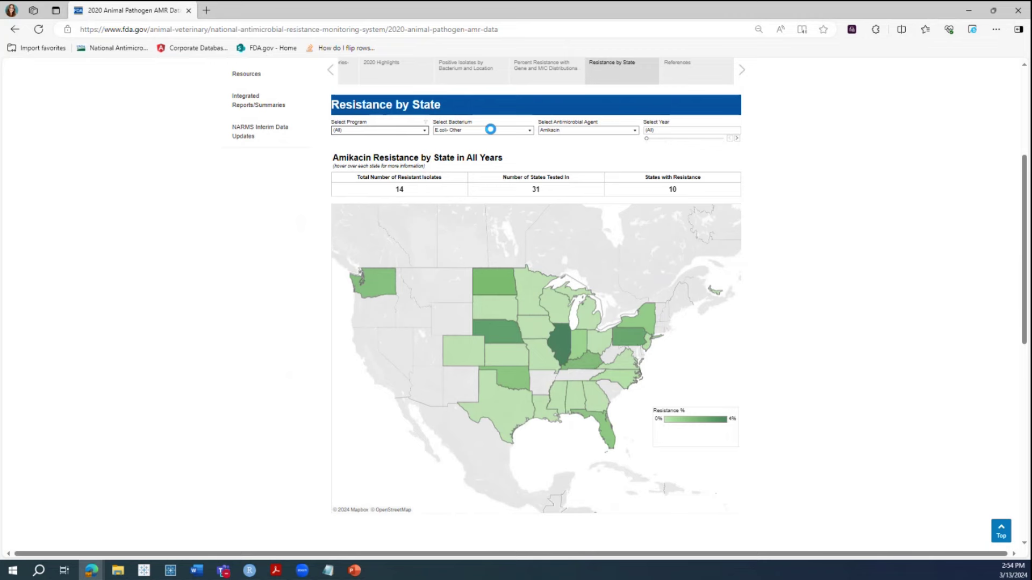
pyautogui.click(491, 130)
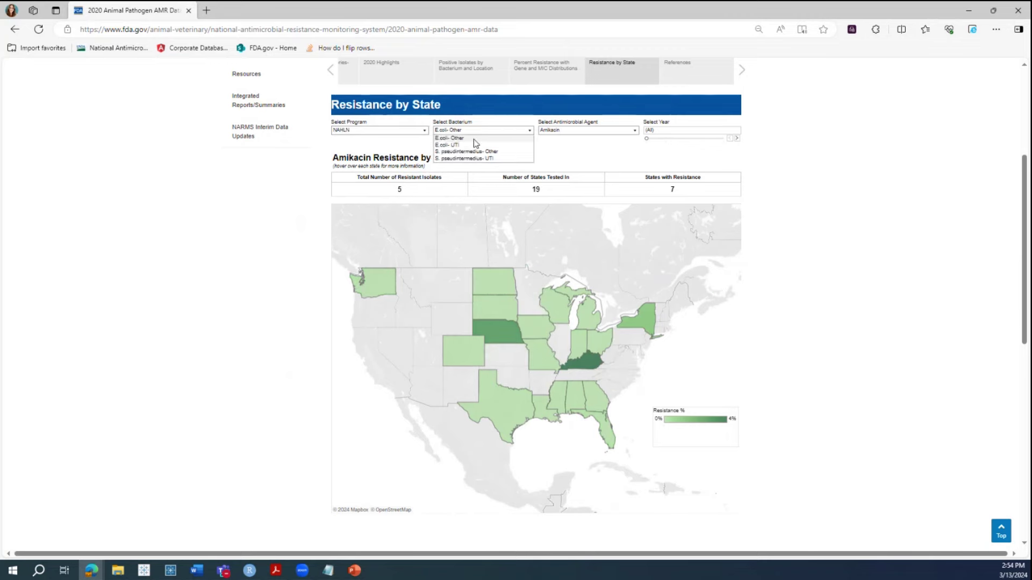
pyautogui.click(471, 145)
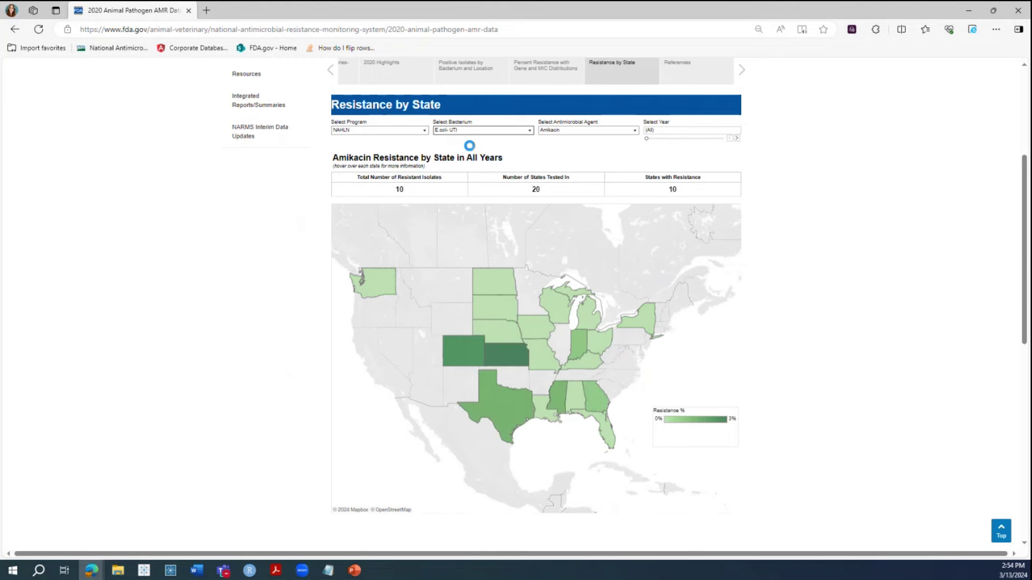
pyautogui.click(585, 136)
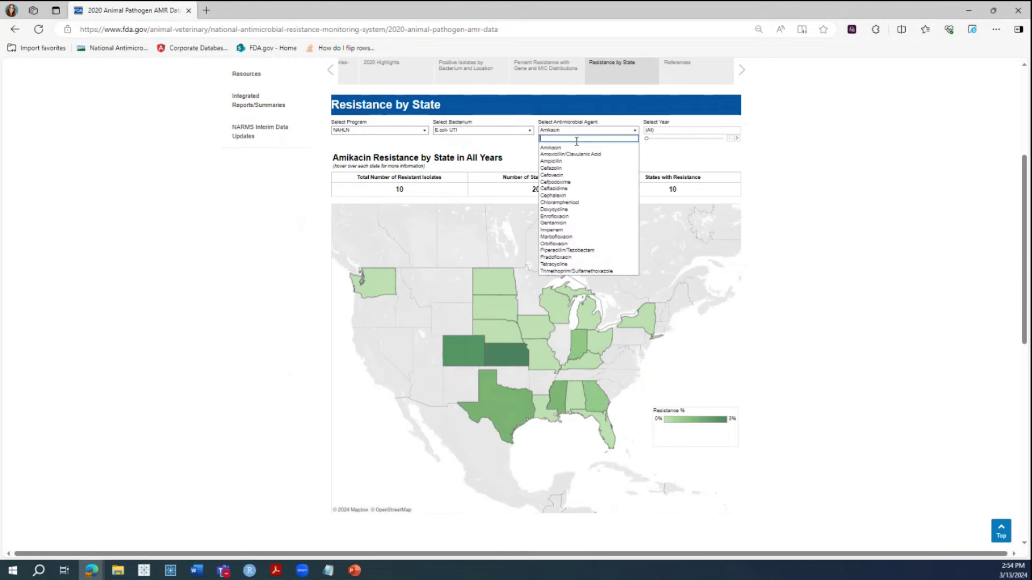
pyautogui.click(562, 224)
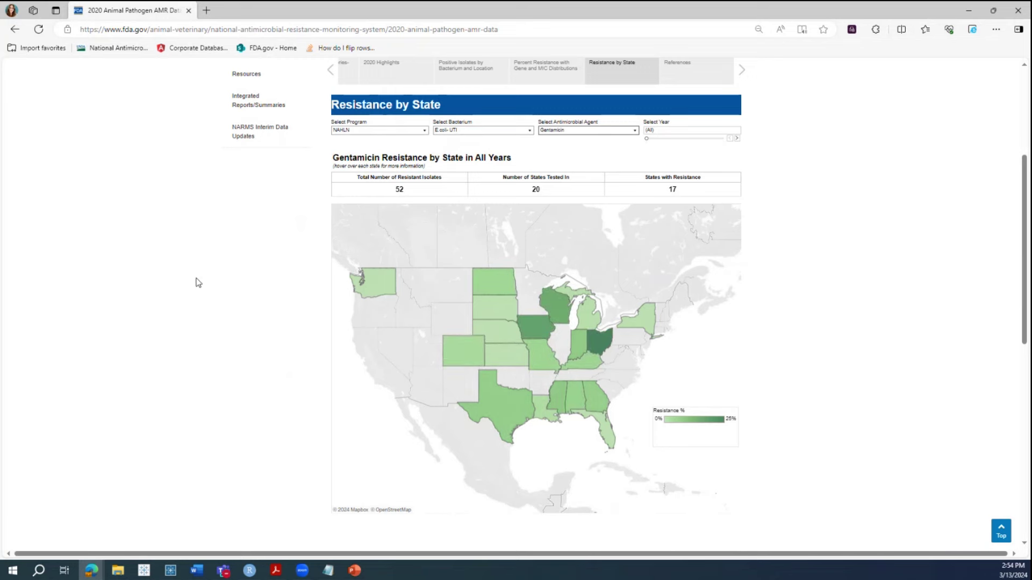
# Set the state map's year to 2018 and inspect the Gentamicin resistance details for Texas
pyautogui.hotkey('alt', 'Tab')
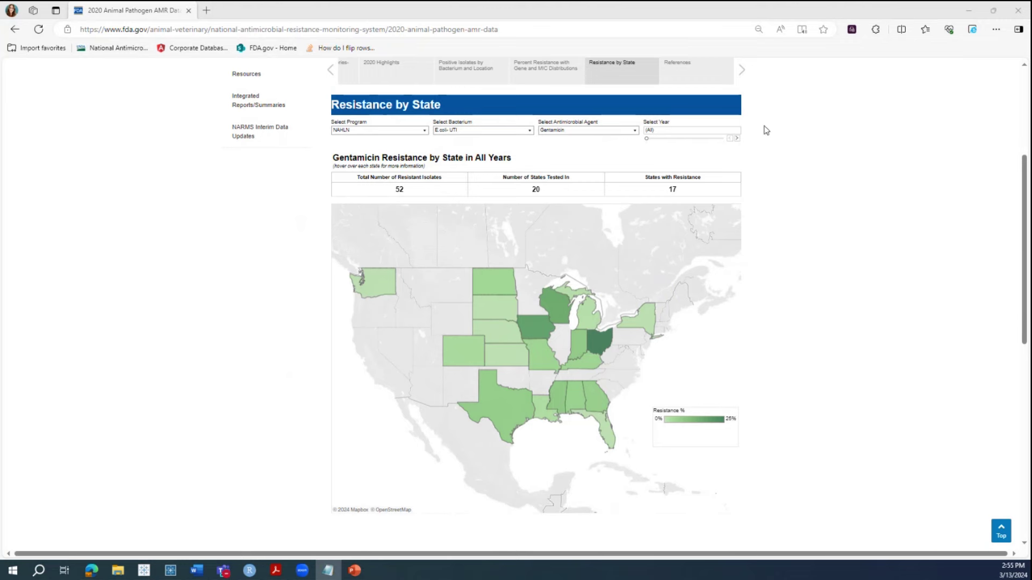
pyautogui.click(737, 138)
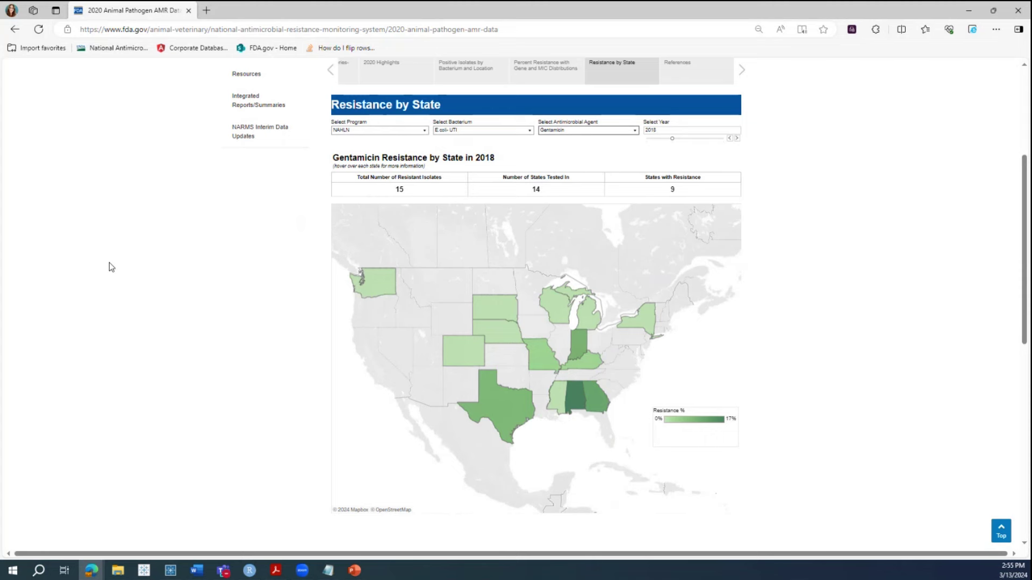
pyautogui.moveTo(499, 413)
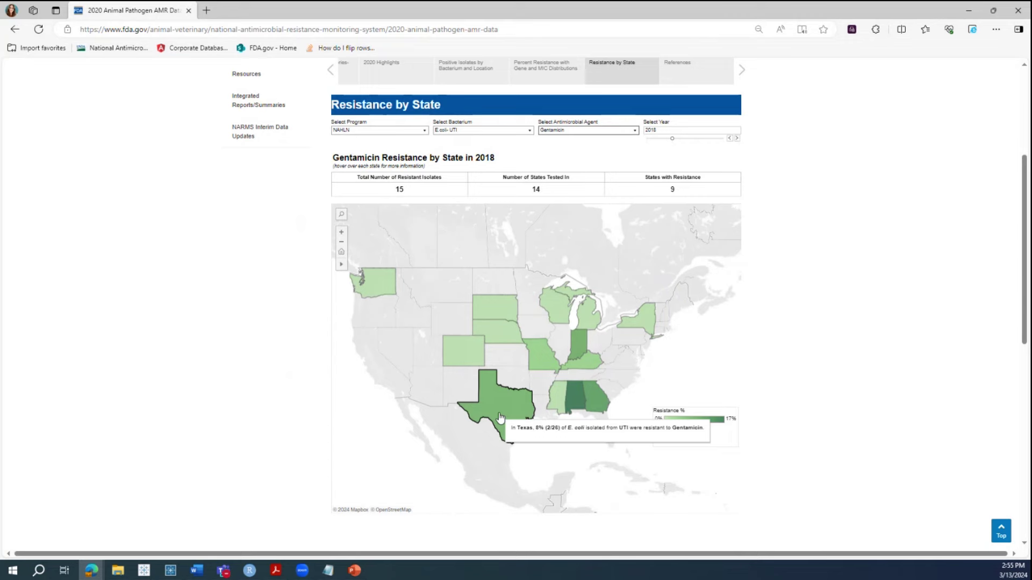
# Set the state map's year to 2020 and inspect the Gentamicin resistance details for Wisconsin
pyautogui.click(737, 140)
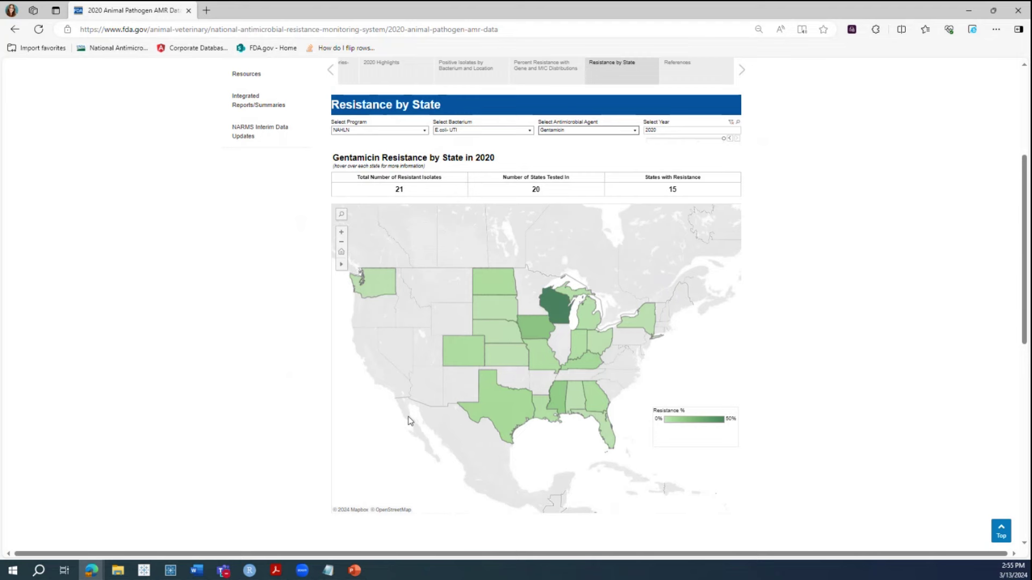
pyautogui.moveTo(559, 305)
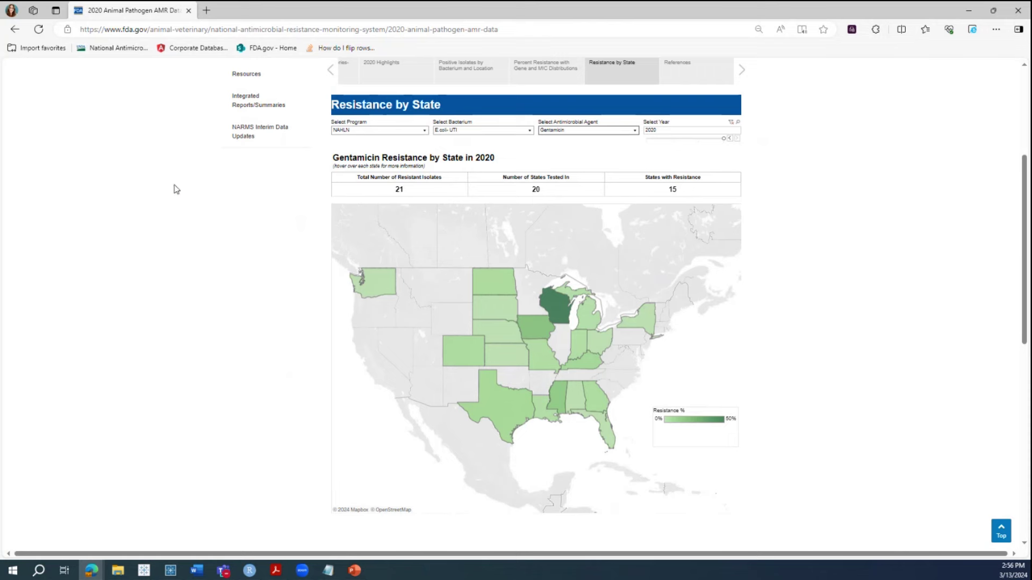
# Widen the state resistance map to all programs and set its year to 2018
pyautogui.click(364, 132)
pyautogui.click(339, 145)
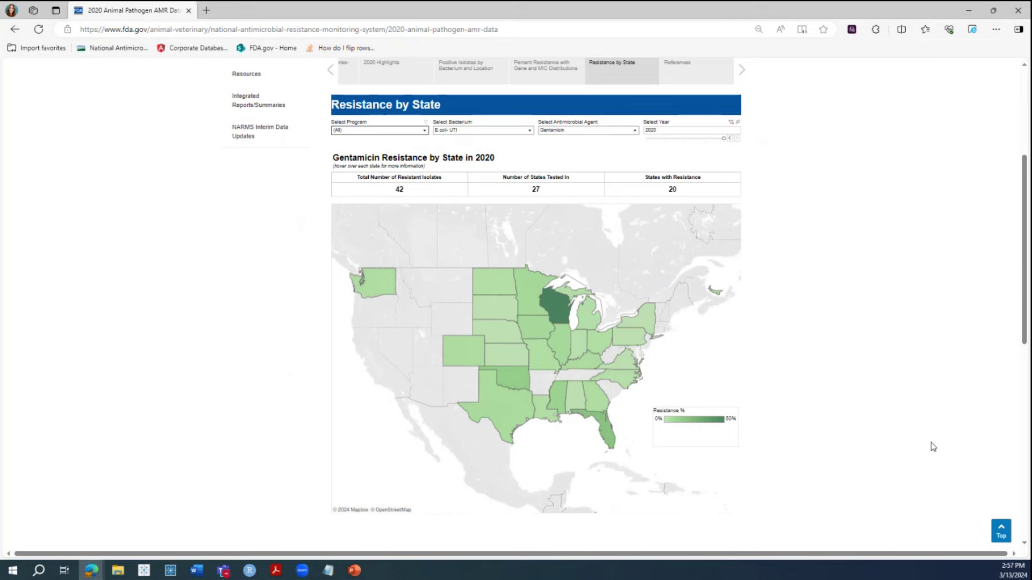
pyautogui.click(731, 138)
pyautogui.click(731, 139)
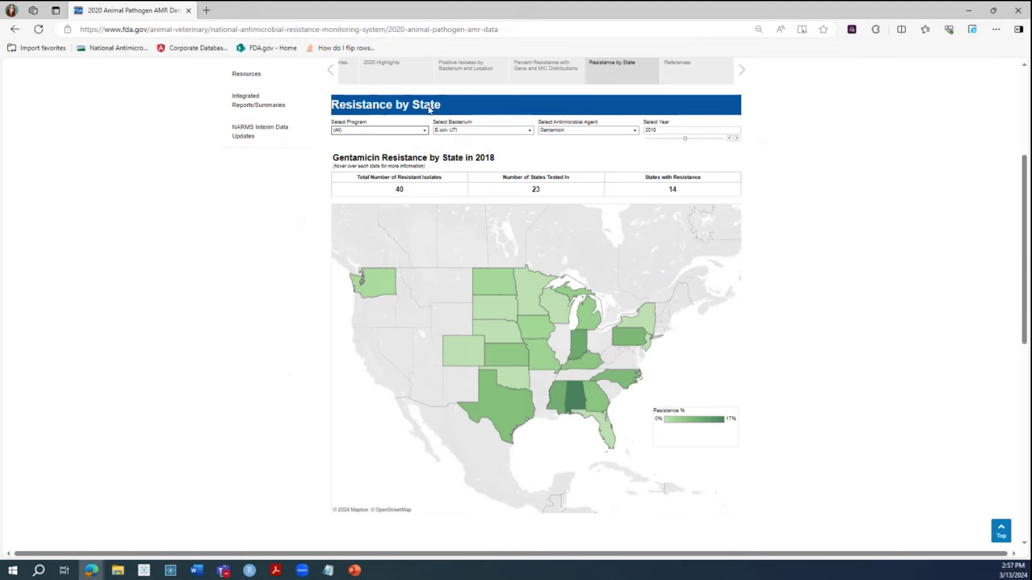
# Open the Percent Resistance with Gene and MIC Distributions view and filter it to the E.coli- UTI bacterium
pyautogui.click(555, 78)
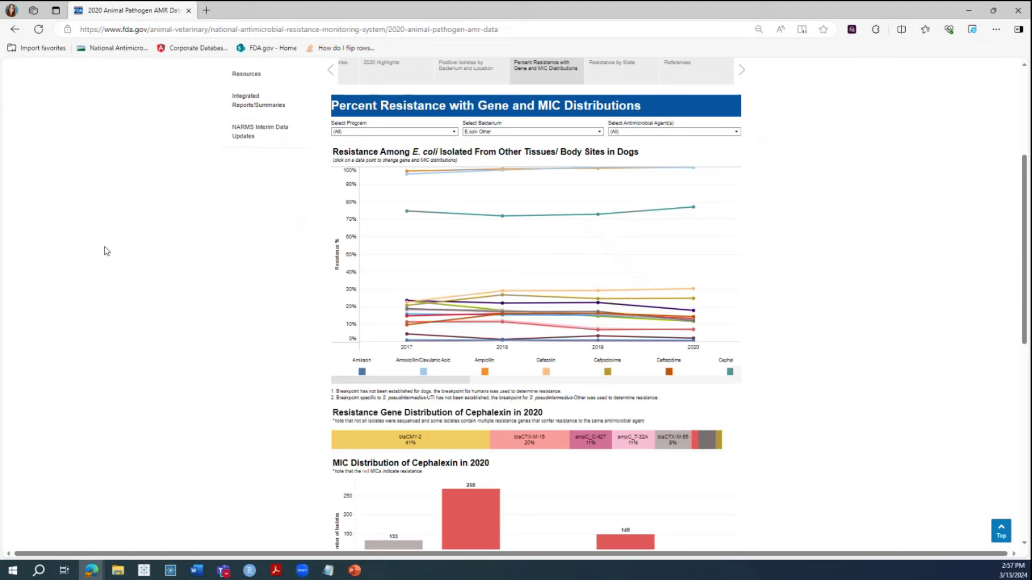
pyautogui.click(355, 132)
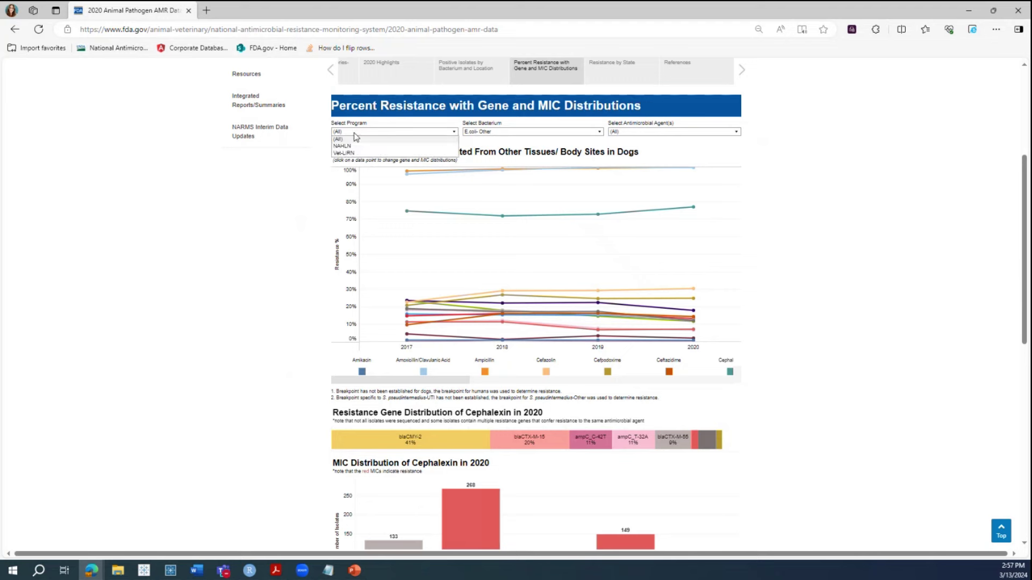
pyautogui.click(504, 134)
pyautogui.click(504, 135)
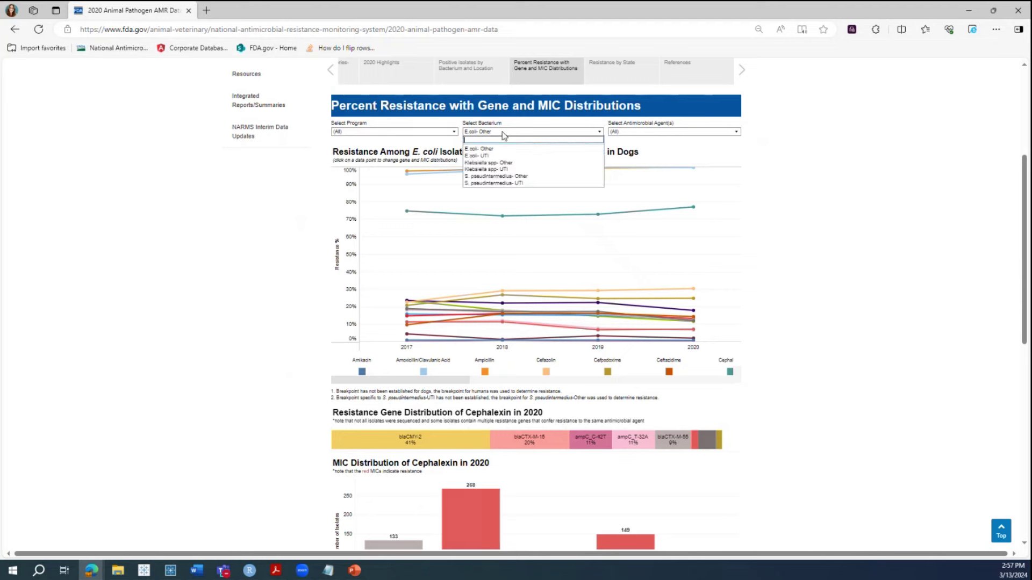
pyautogui.click(495, 155)
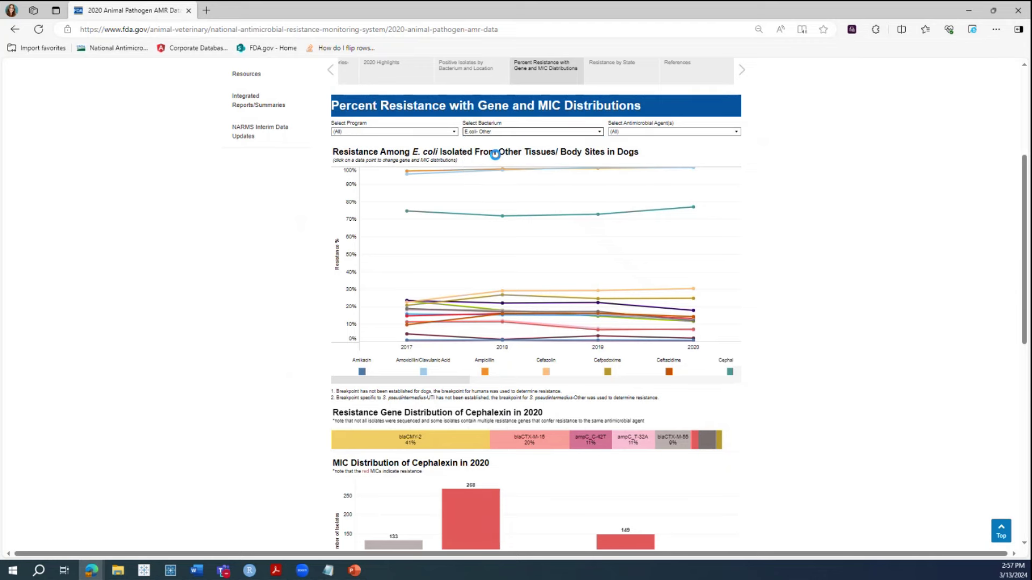
# Limit the resistance trend chart to Gentamicin only and inspect its 2020 and 2018 data points
pyautogui.click(671, 133)
pyautogui.click(630, 150)
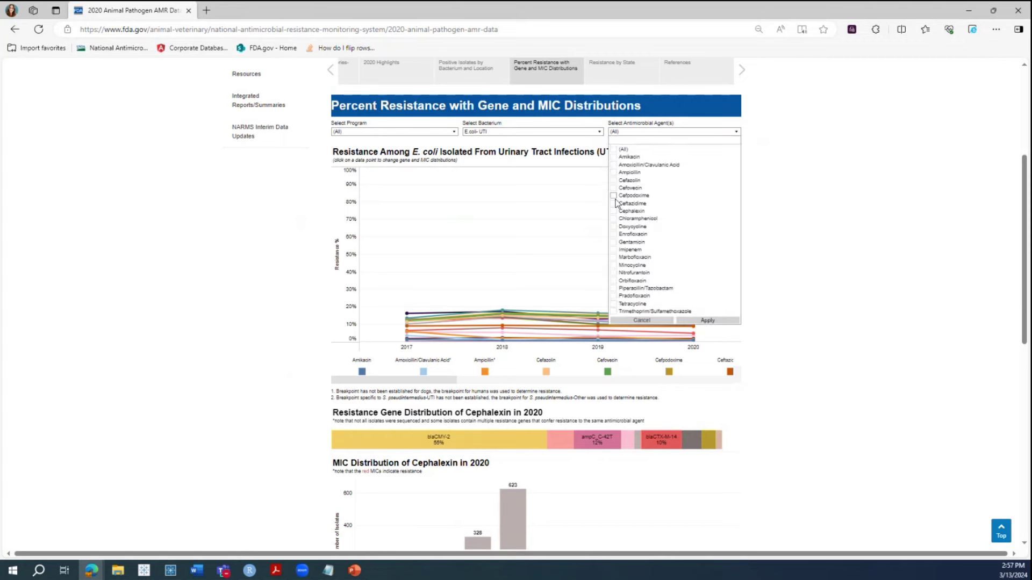
pyautogui.click(618, 243)
pyautogui.click(715, 321)
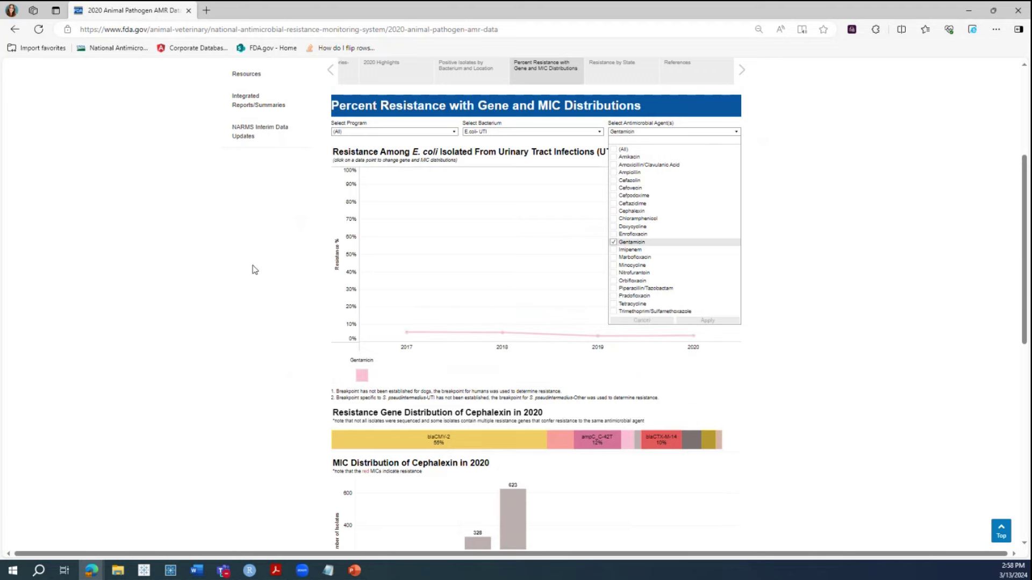
pyautogui.click(434, 261)
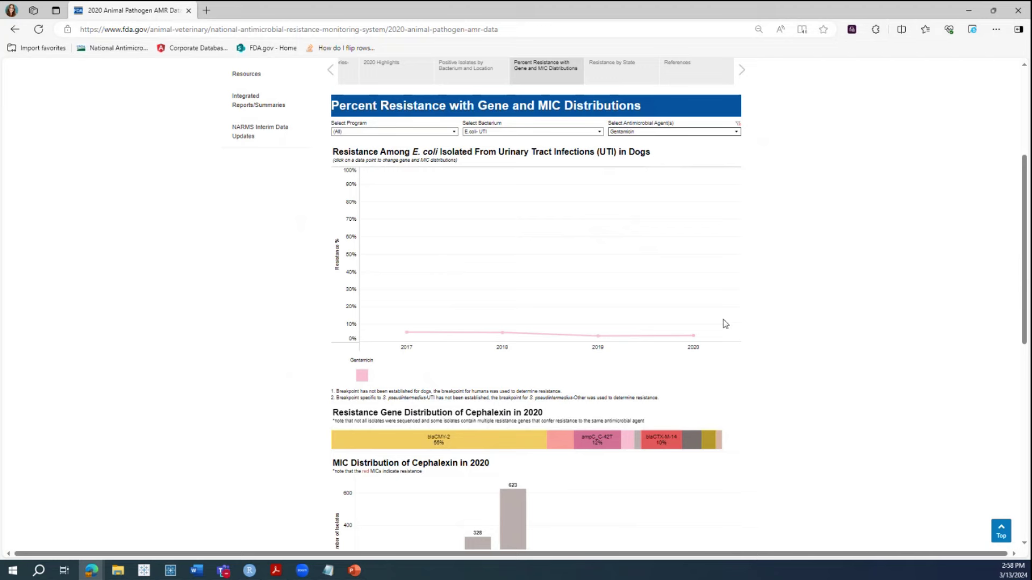
pyautogui.moveTo(697, 340)
pyautogui.moveTo(508, 337)
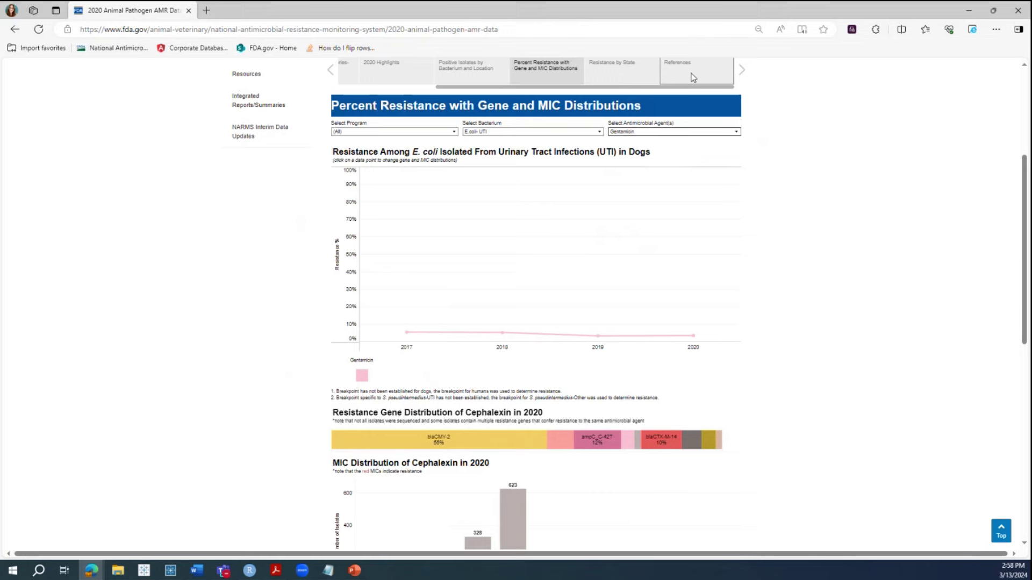
# Open the References view and look through the breakpoint tables for each bacterium
pyautogui.scroll(1, 693, 78)
pyautogui.click(694, 144)
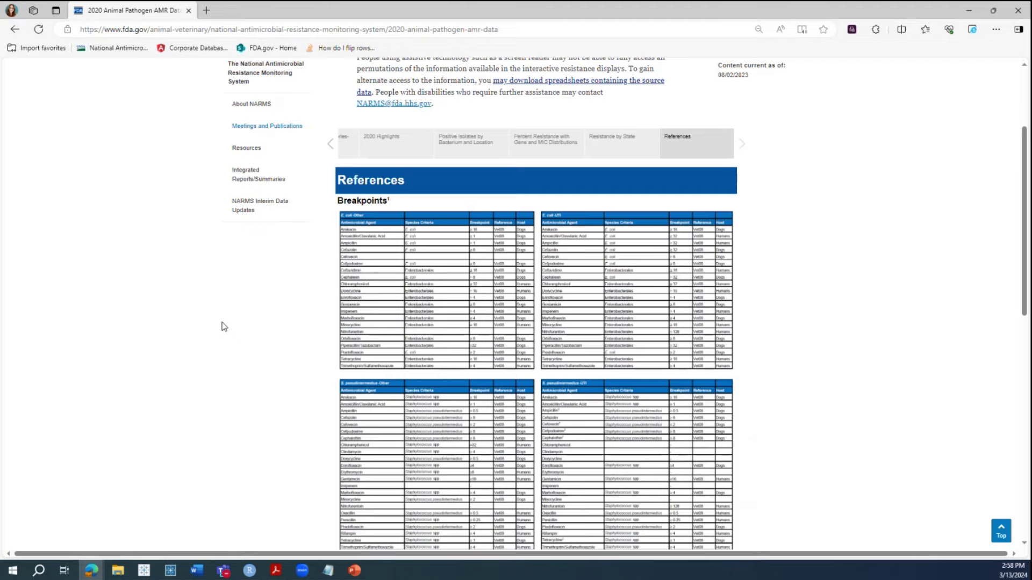
pyautogui.scroll(-2, 224, 326)
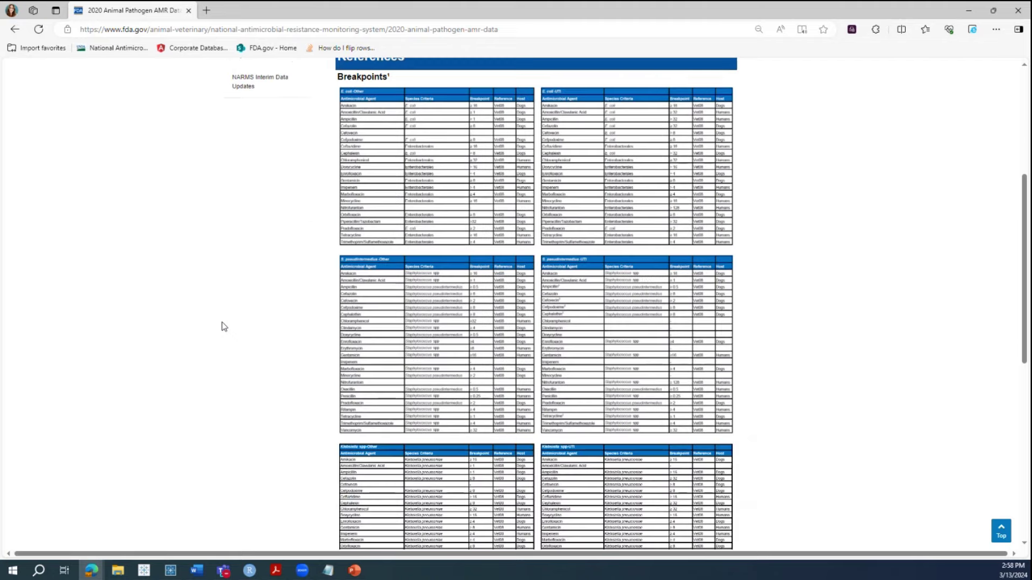